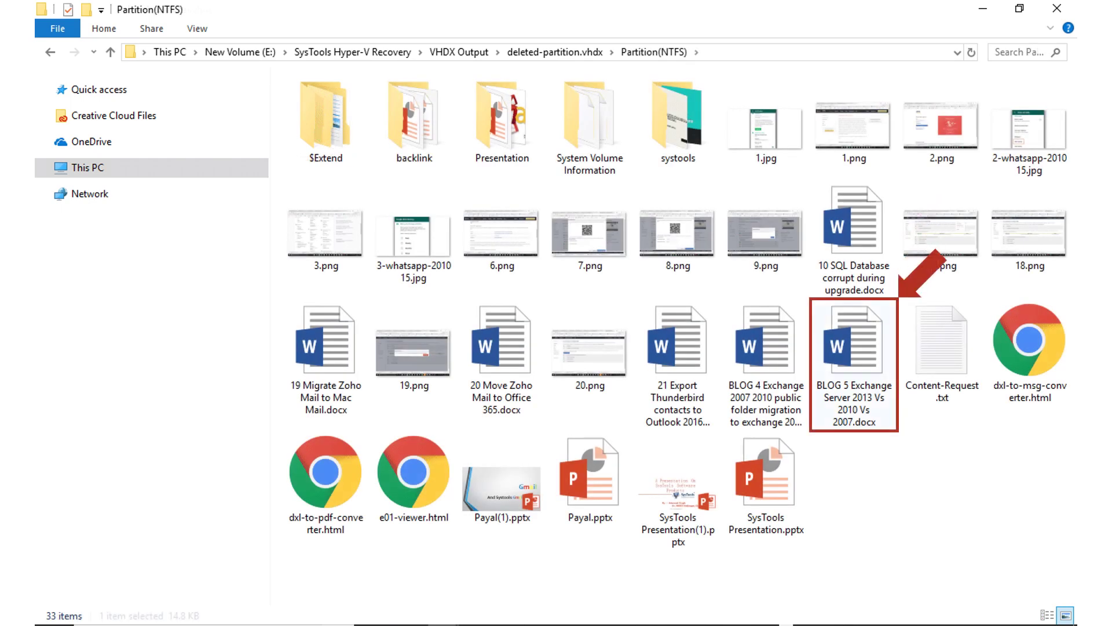
Open the recovered 'BLOG 5 Exchange Server 2013 Vs 2010 Vs 2007' .docx in Word.
{"action": "key", "text": "Return"}
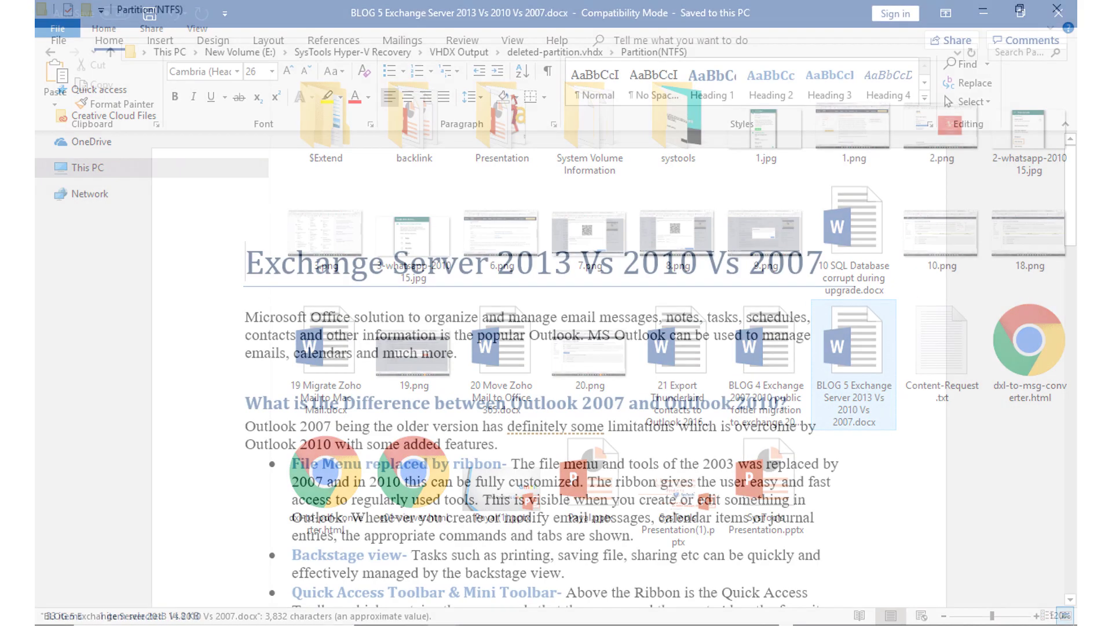